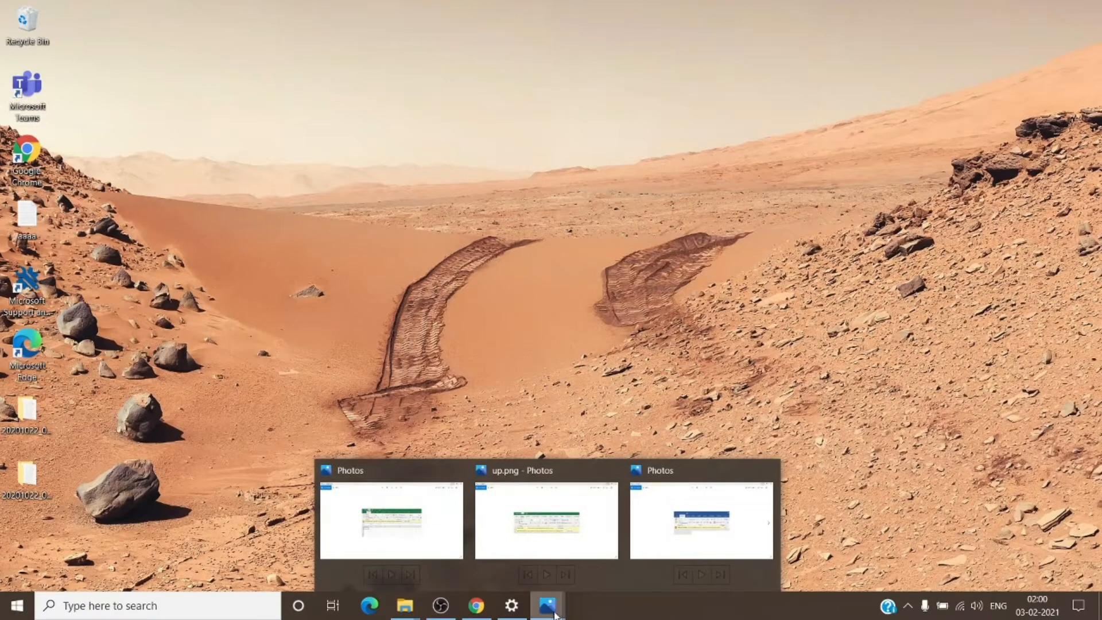
View upload 2.jpg, then the Excel read-only error (up.png), then the Word sign-in error (up1.png).
click(428, 536)
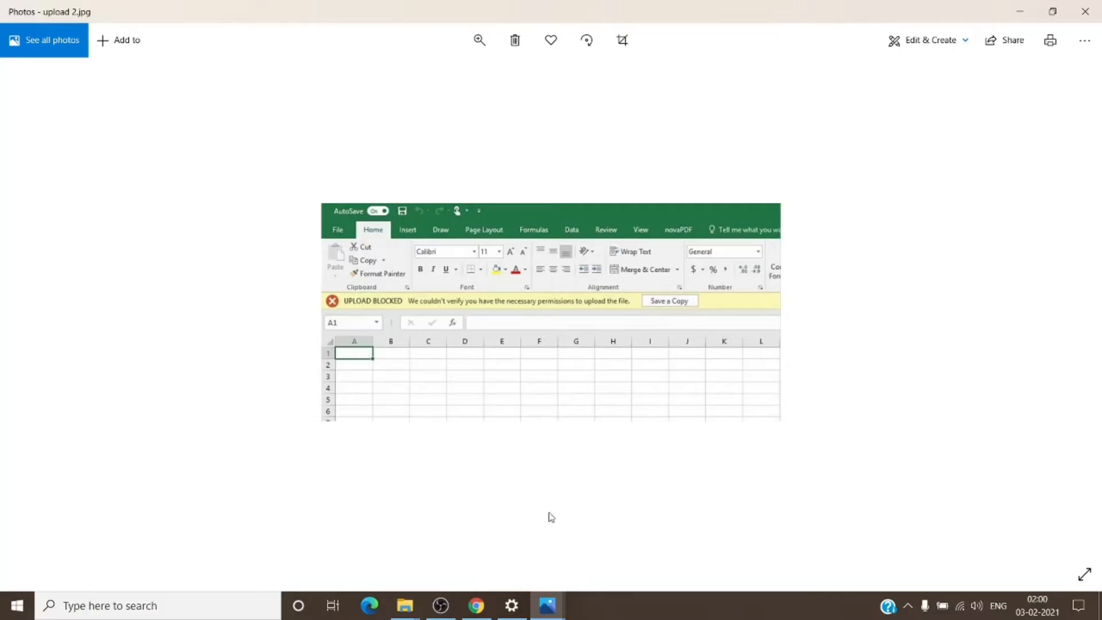
click(542, 541)
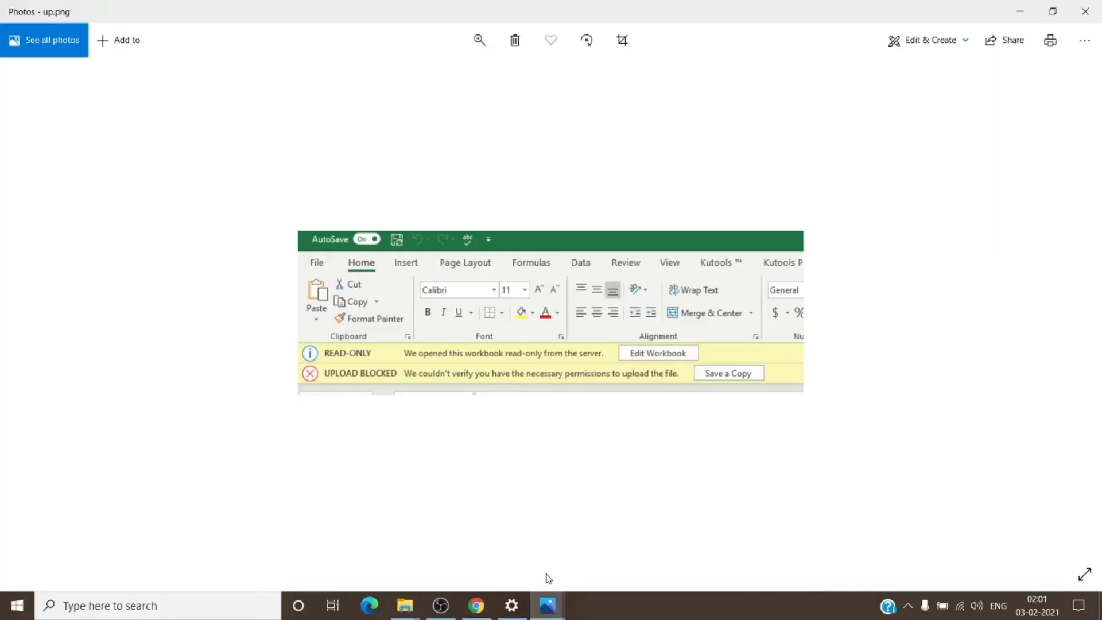
click(548, 607)
mouse_move(547, 605)
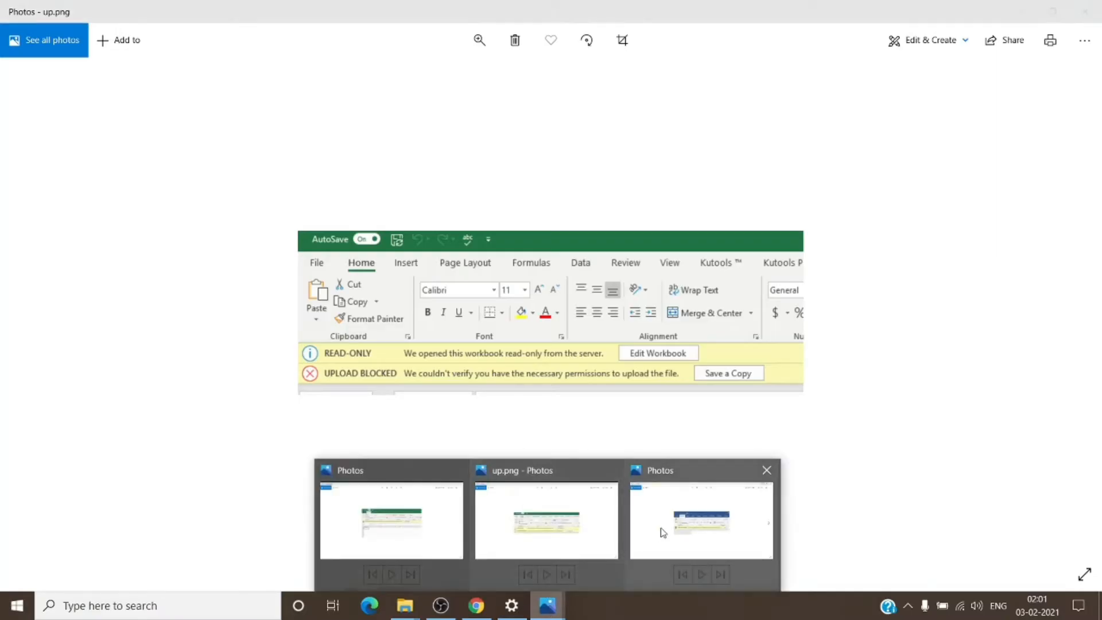
click(663, 527)
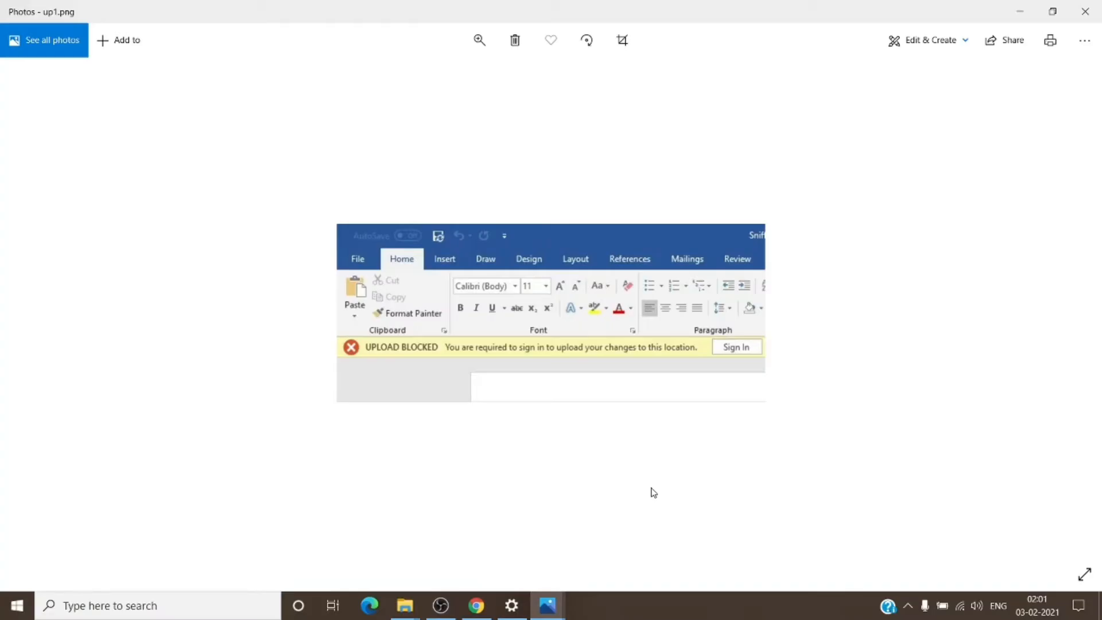
Minimize the Photos viewer to show the desktop and check the hidden system tray icons.
key(Left)
key(Left)
click(1018, 12)
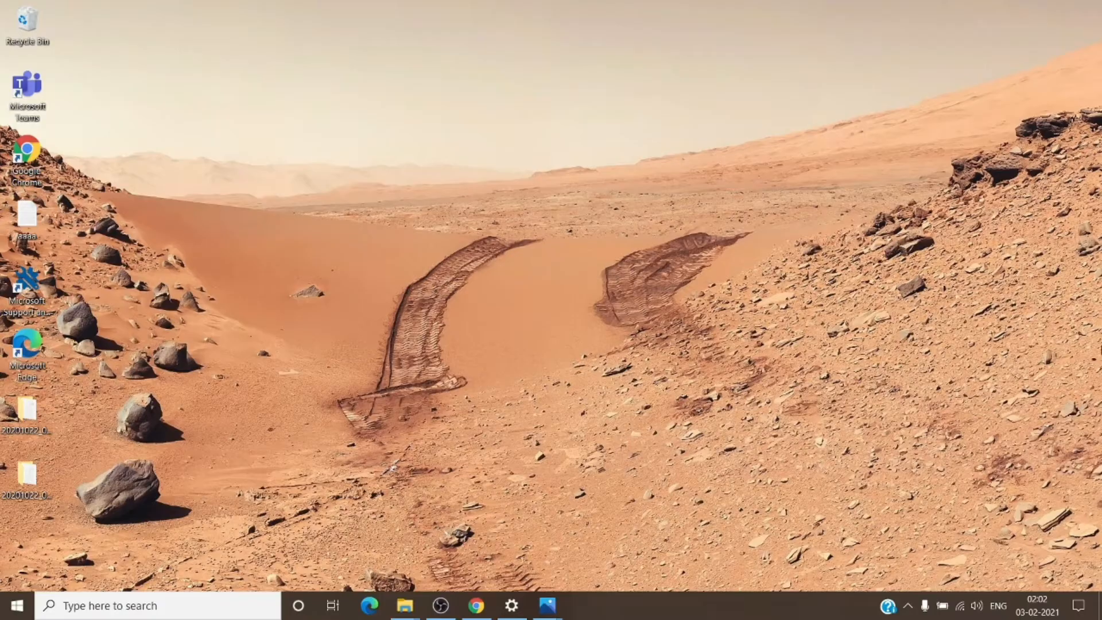
click(908, 605)
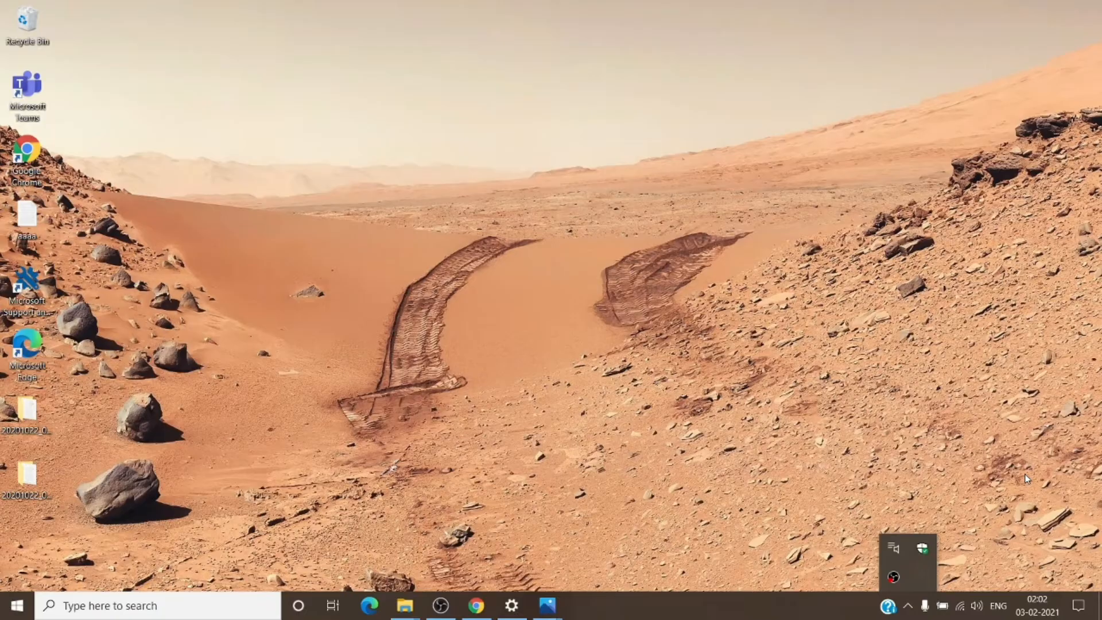
click(566, 419)
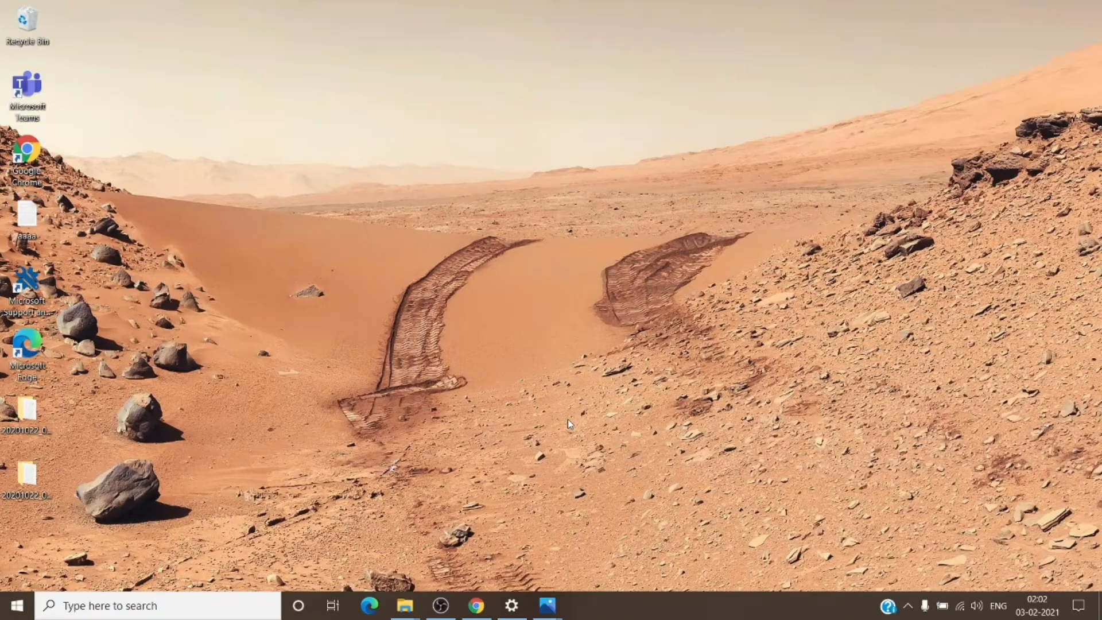
Launch Word from search and view the signed-in admin account from the title bar.
click(240, 607)
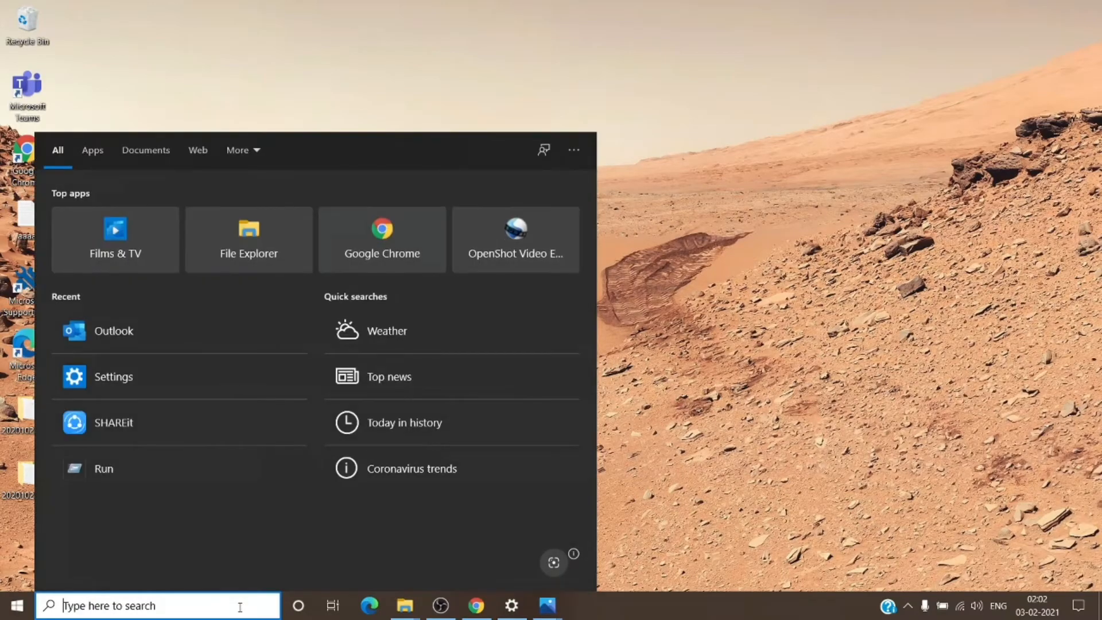
text(wor)
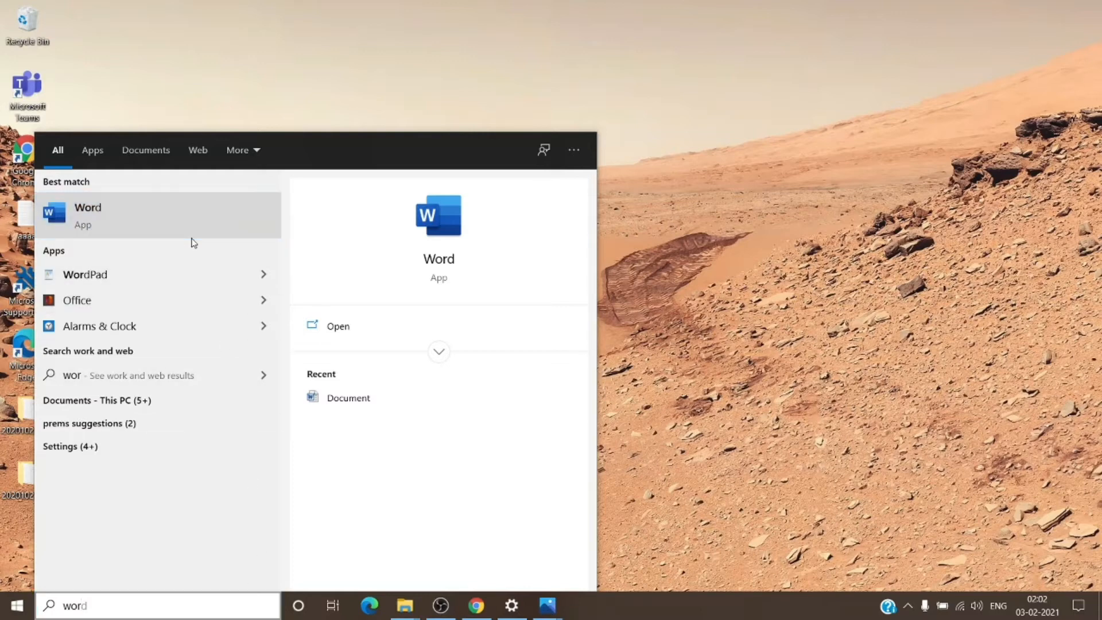
click(190, 213)
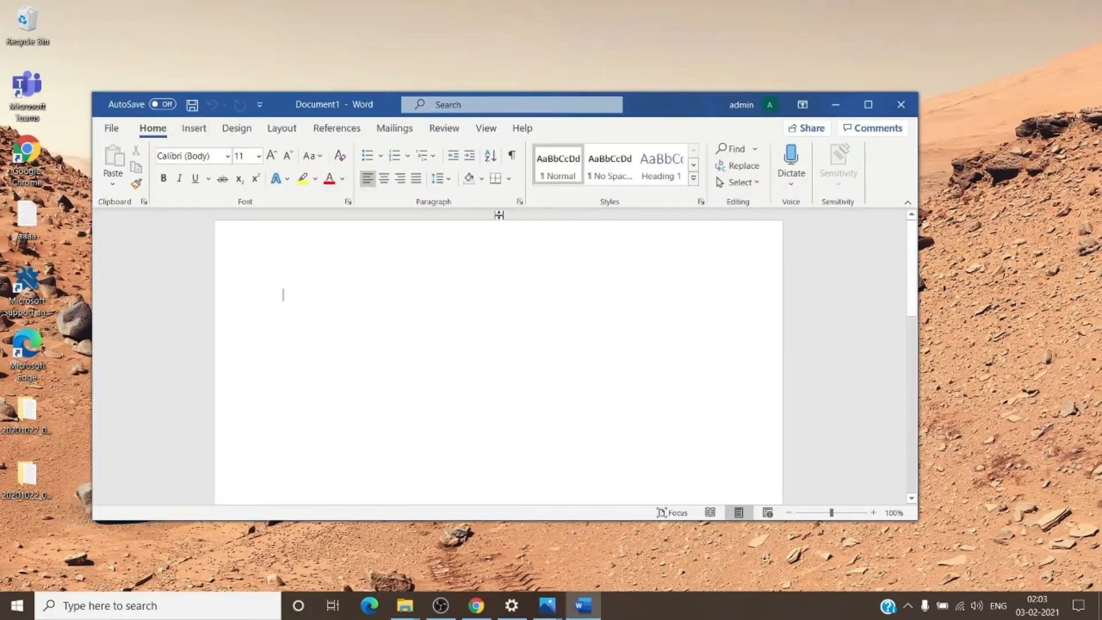
click(770, 105)
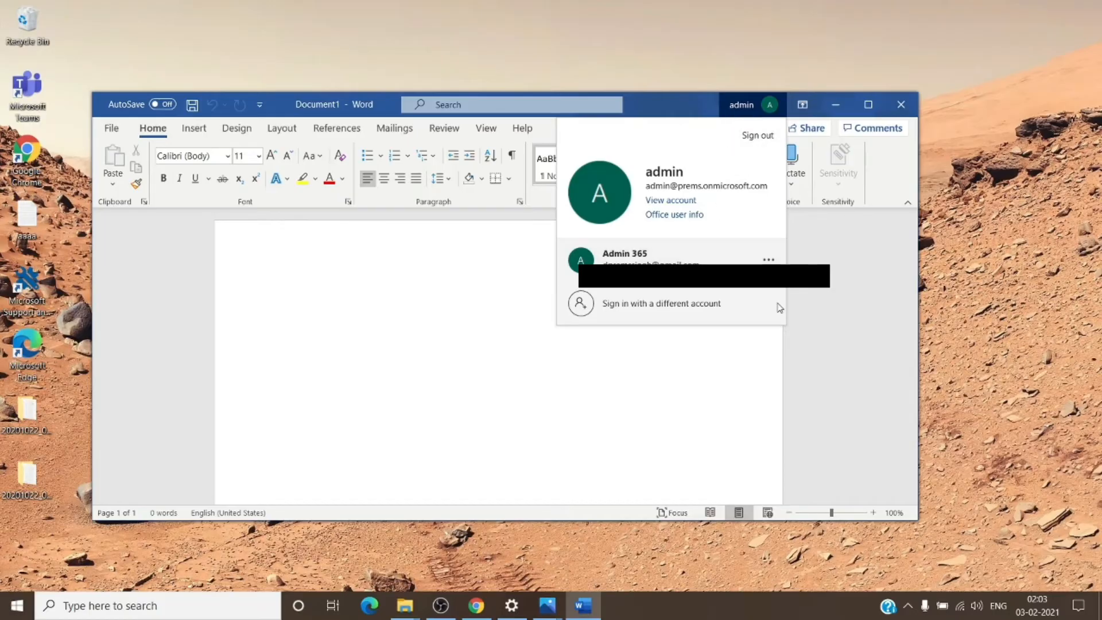
click(715, 414)
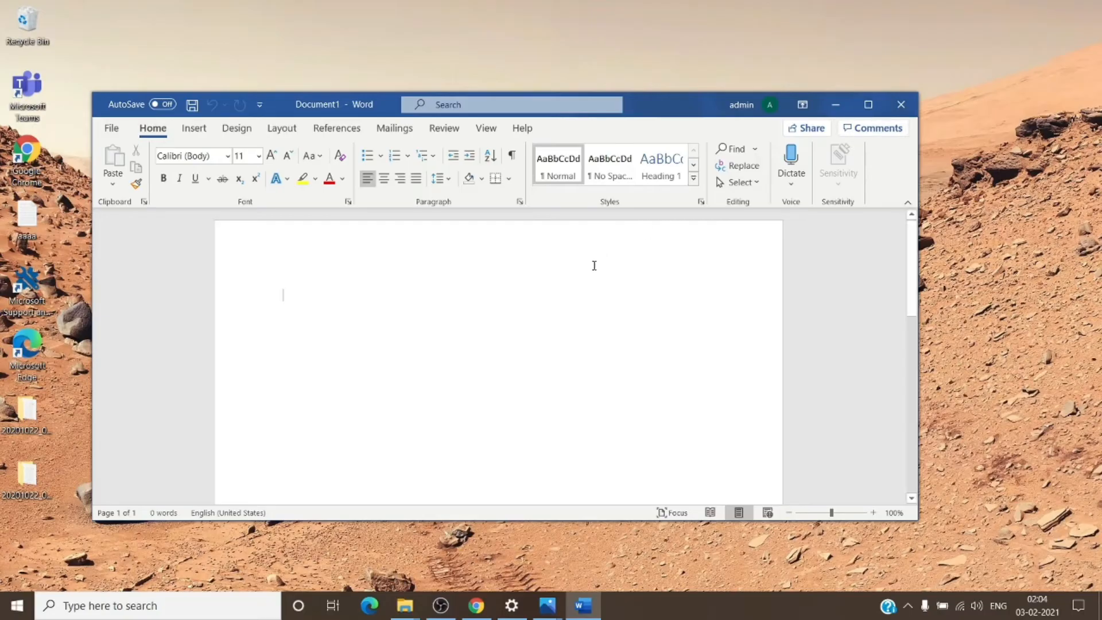
click(222, 609)
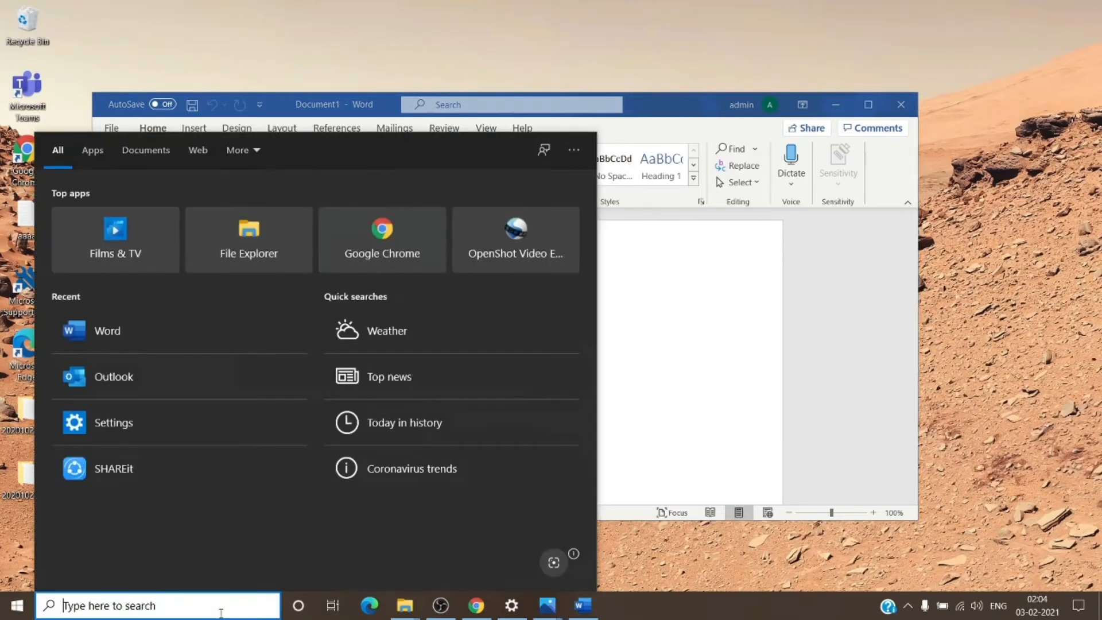
text(settin)
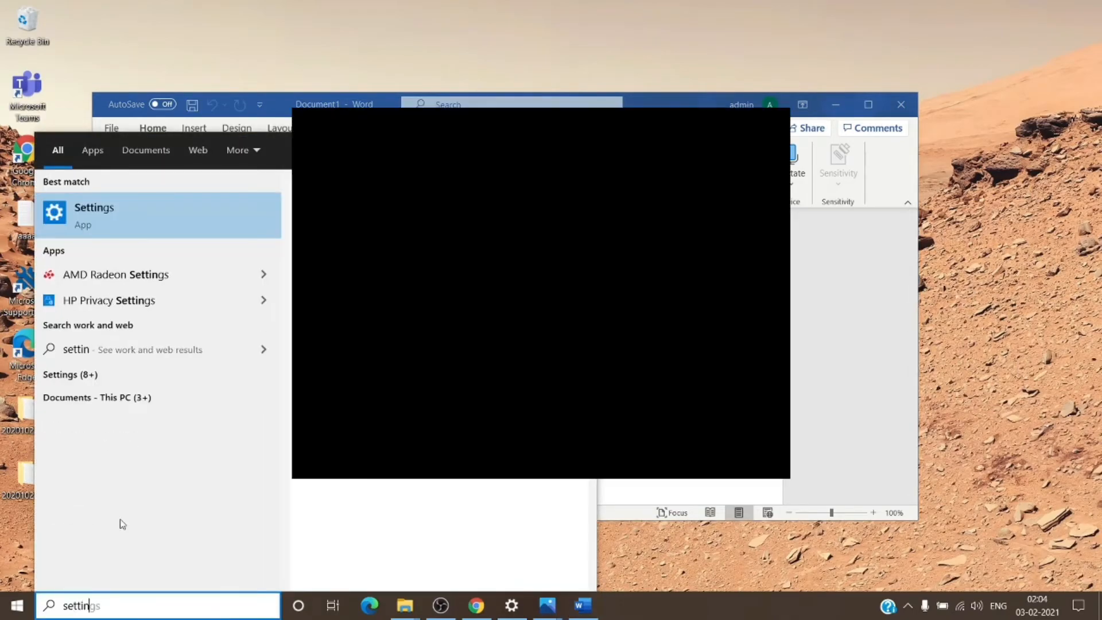
Launch Settings from search and reach Accounts > Access work or school.
click(103, 211)
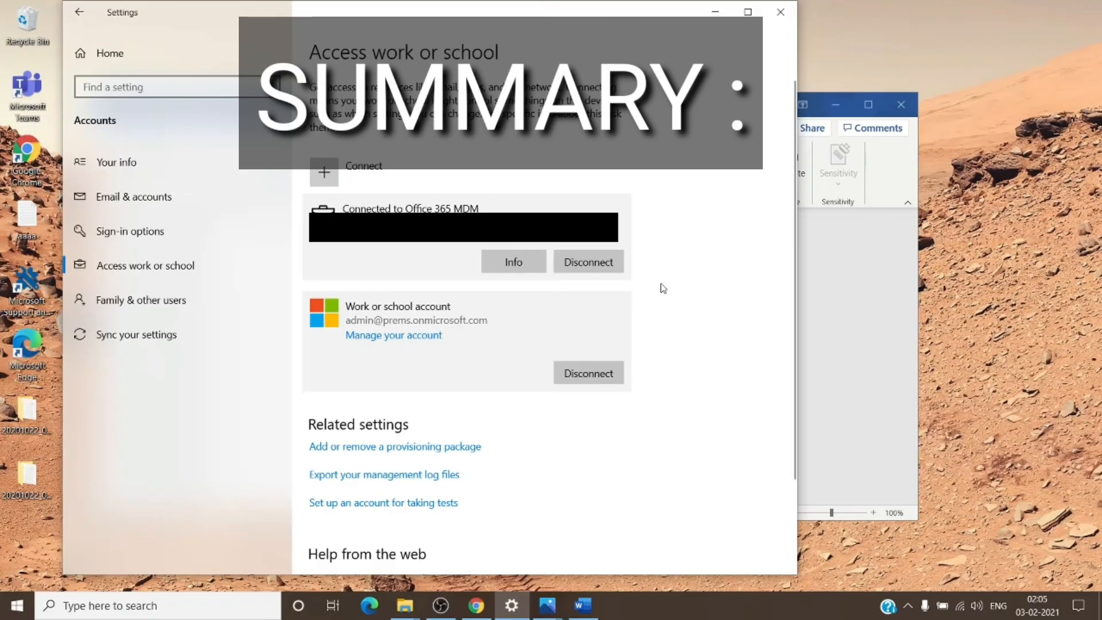
Bring the blank Word document back in front of Settings.
click(862, 277)
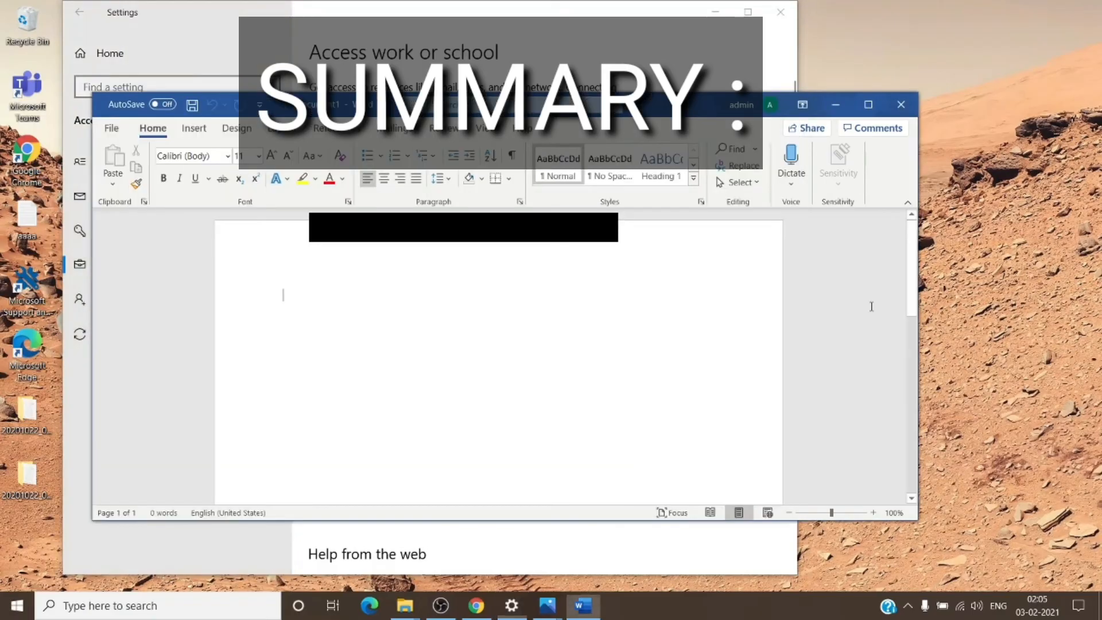